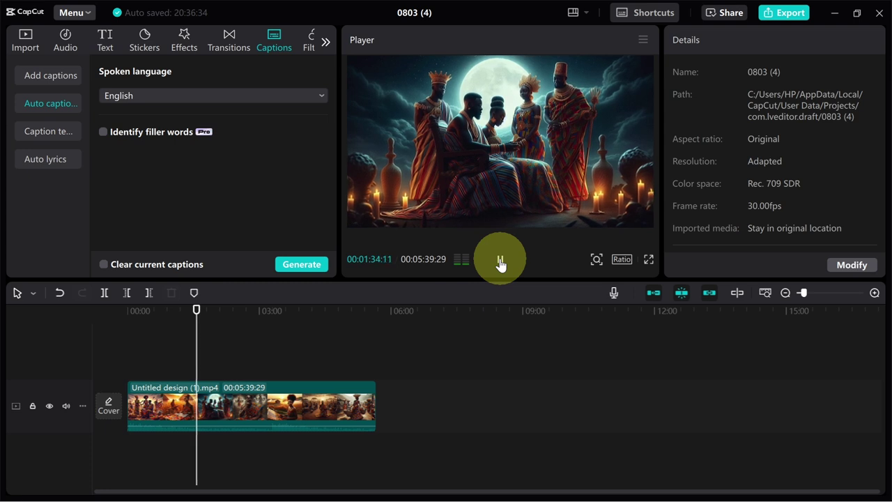
# - Pause the story preview and open Auto captions with the spoken language left on English
pyautogui.click(500, 261)
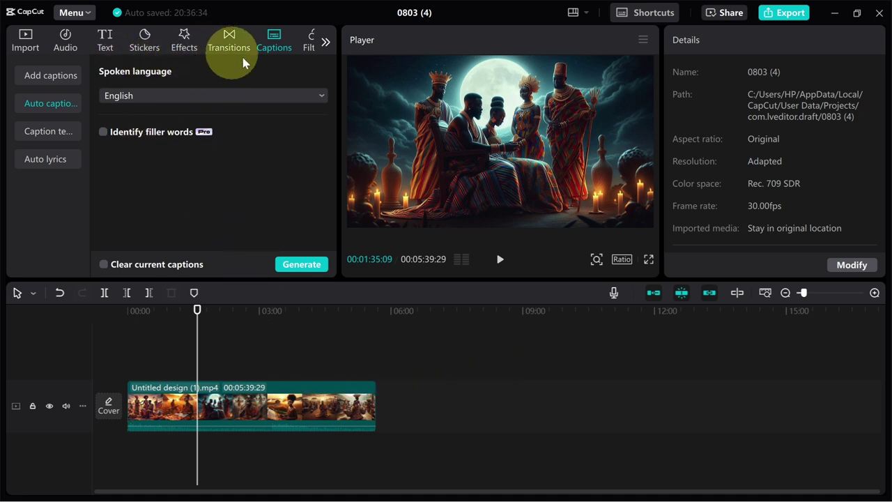
pyautogui.click(274, 40)
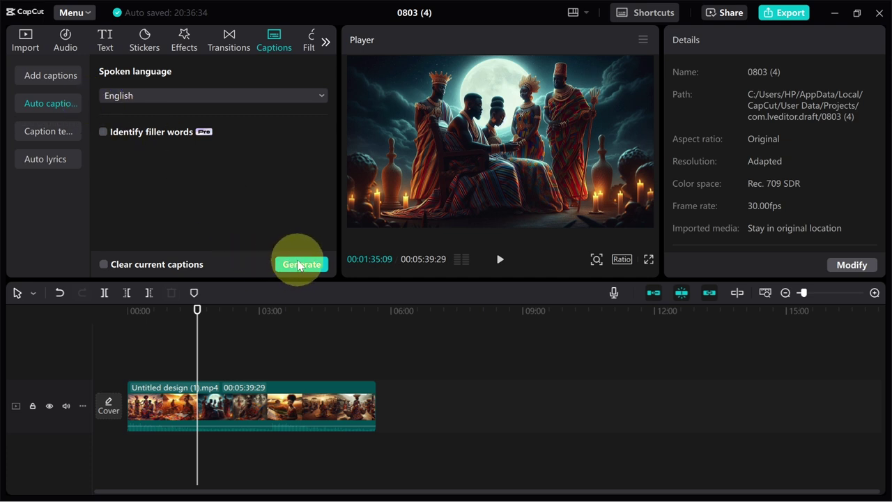
# - Generate English auto captions as a full-length caption track for the 5:39 clip
pyautogui.click(299, 265)
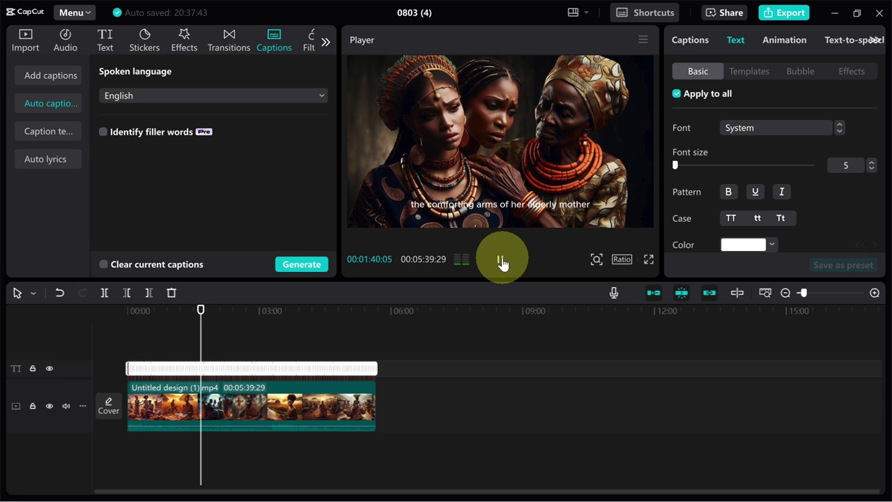
# - Pause playback, review the generated caption lines, and show the caption animation presets
pyautogui.click(502, 262)
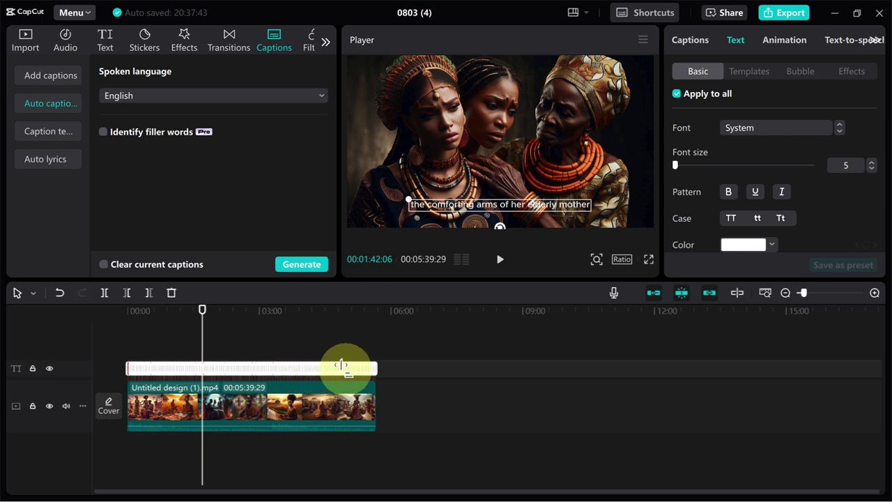
pyautogui.click(690, 45)
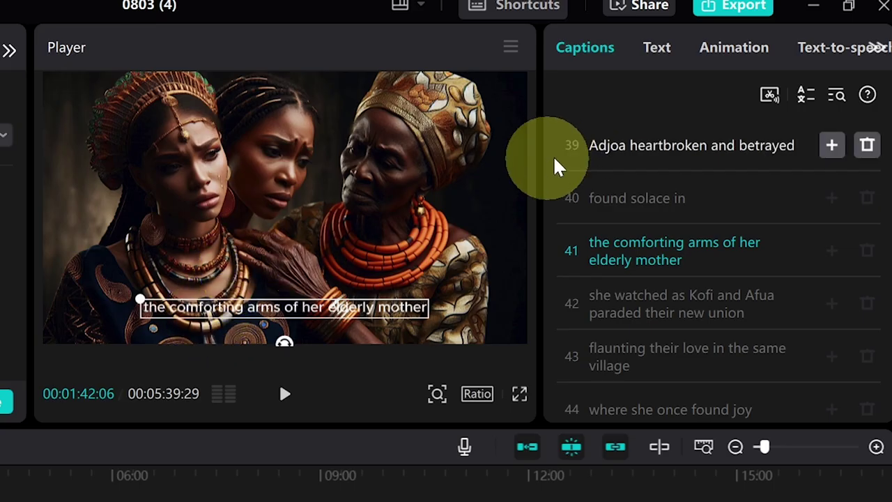
pyautogui.click(727, 48)
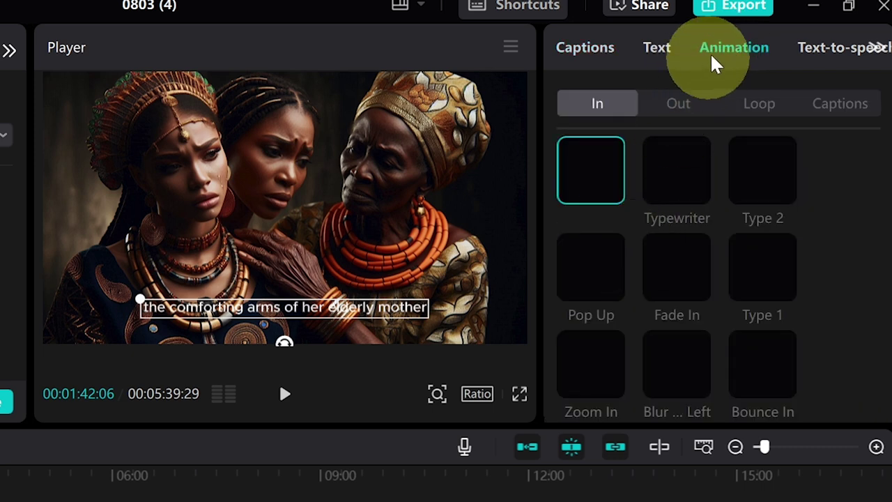
# - Preview the Bord…up II and Bord…up III caption animations, keeping Bord…up III's purple word highlight
pyautogui.click(838, 104)
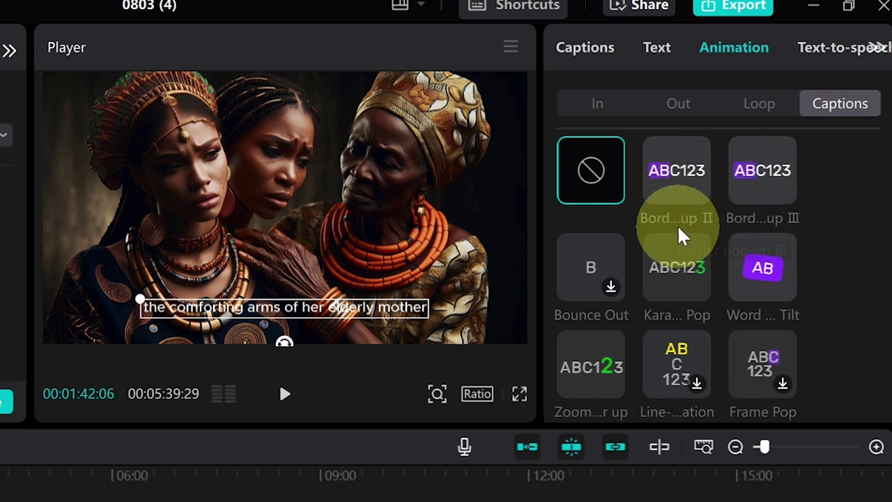
pyautogui.click(669, 171)
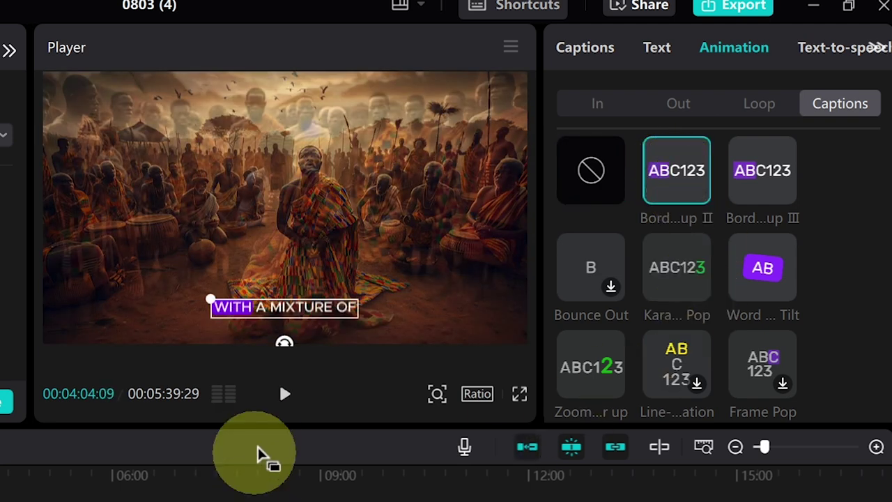
pyautogui.click(284, 394)
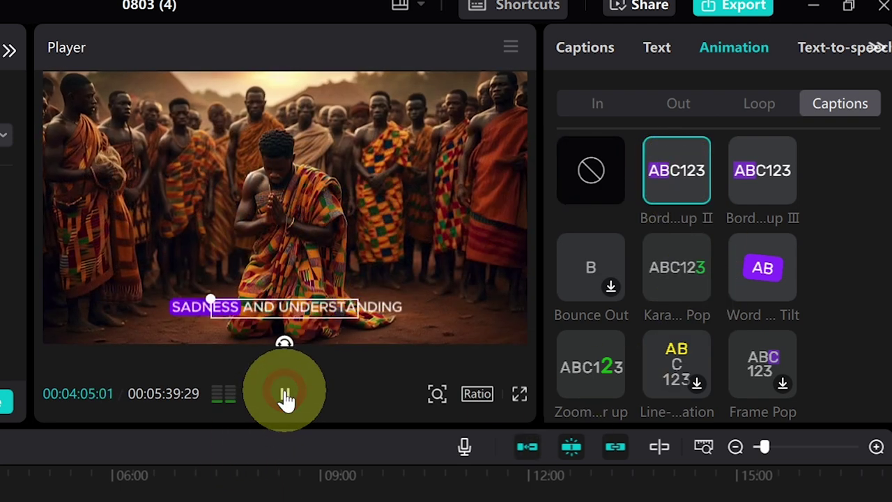
pyautogui.click(285, 396)
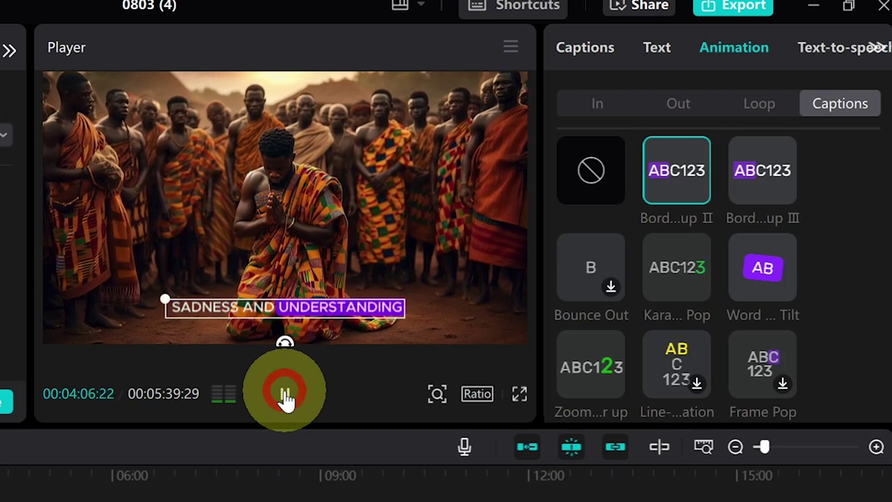
pyautogui.click(752, 173)
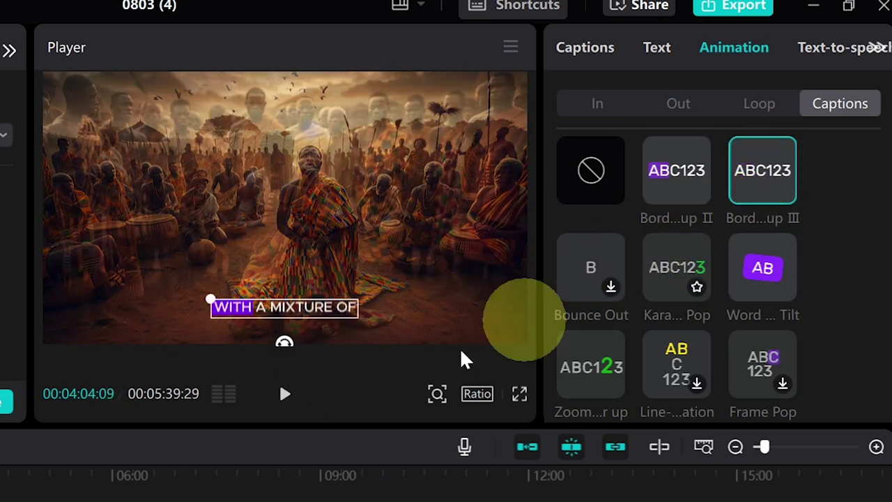
pyautogui.click(285, 395)
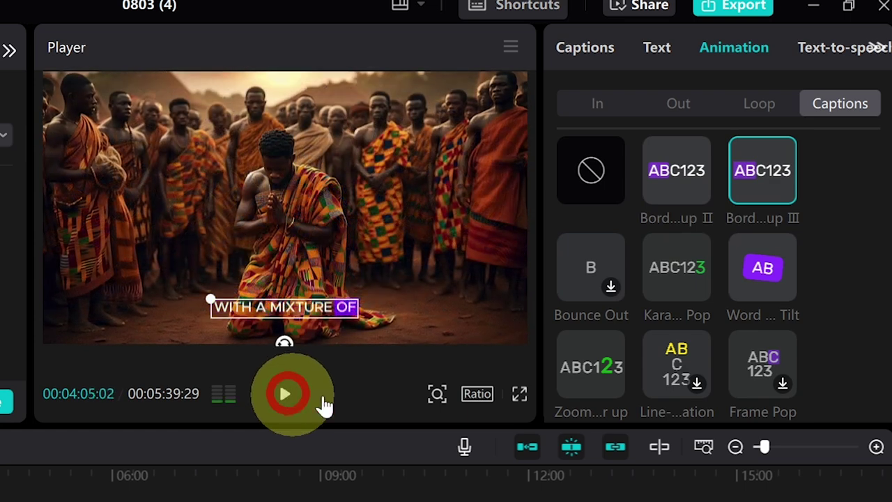
pyautogui.scroll(-3, 718, 348)
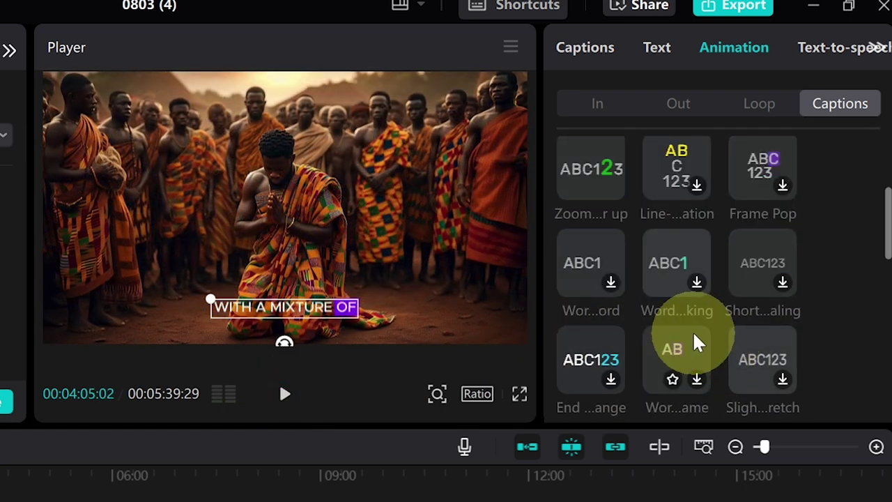
pyautogui.scroll(3, 723, 283)
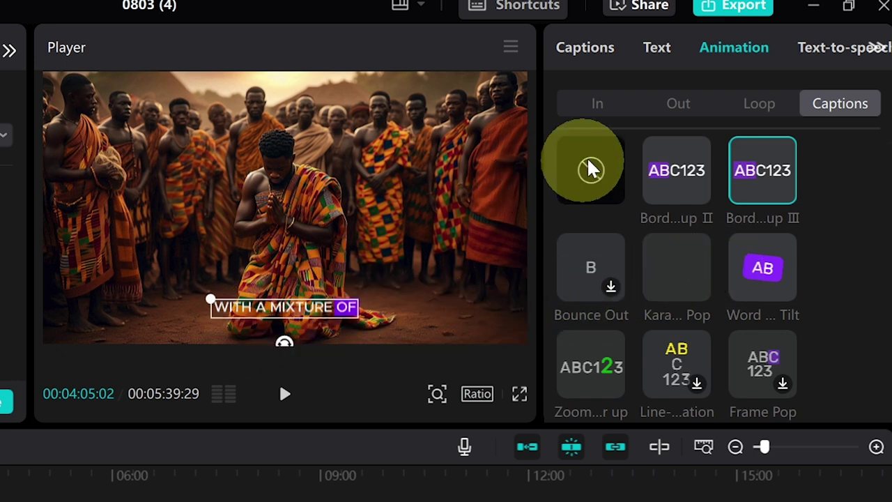
# - Apply the second white outlined T preset style to all captions
pyautogui.click(649, 50)
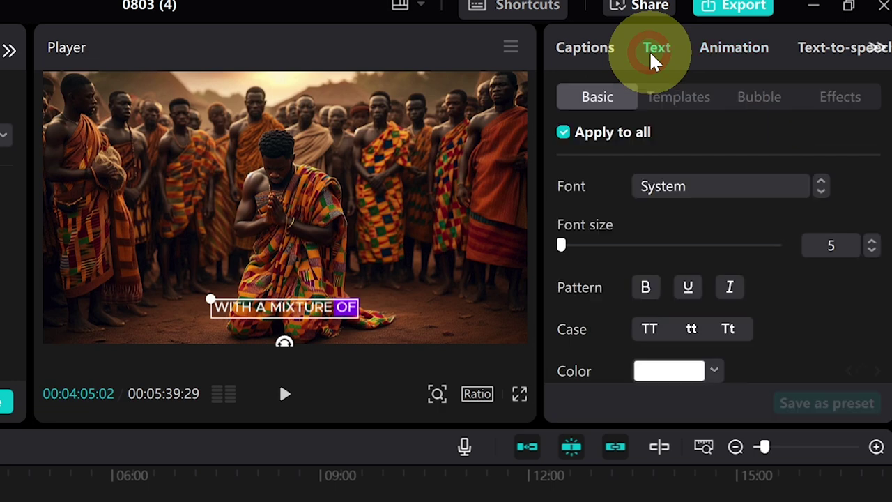
pyautogui.scroll(-10, 805, 324)
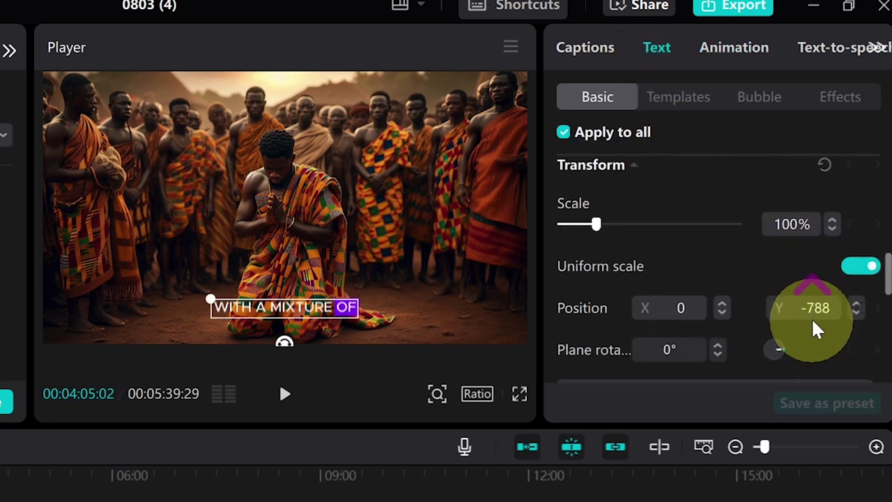
pyautogui.scroll(8, 811, 317)
pyautogui.scroll(-3, 876, 216)
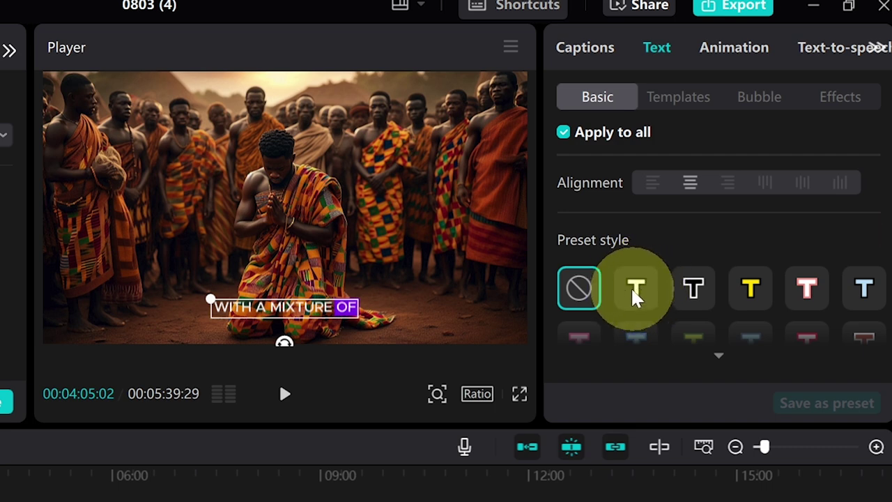
pyautogui.click(637, 291)
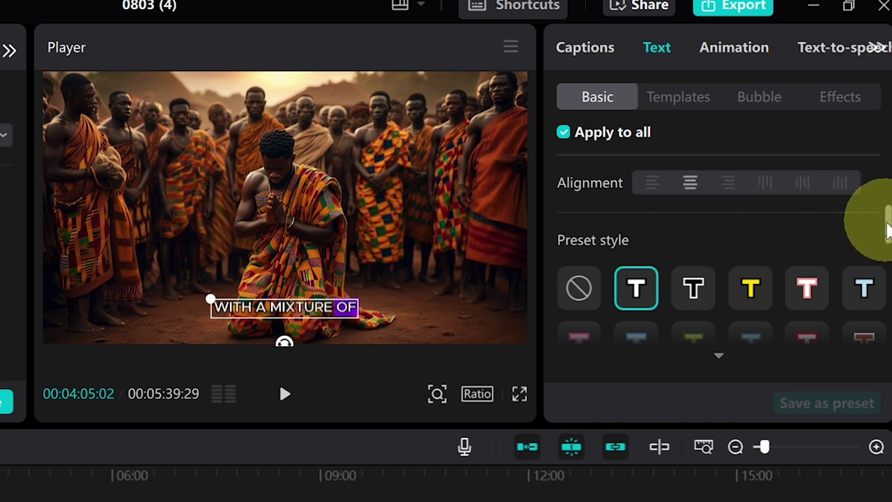
pyautogui.moveTo(878, 218); pyautogui.dragTo(880, 179)
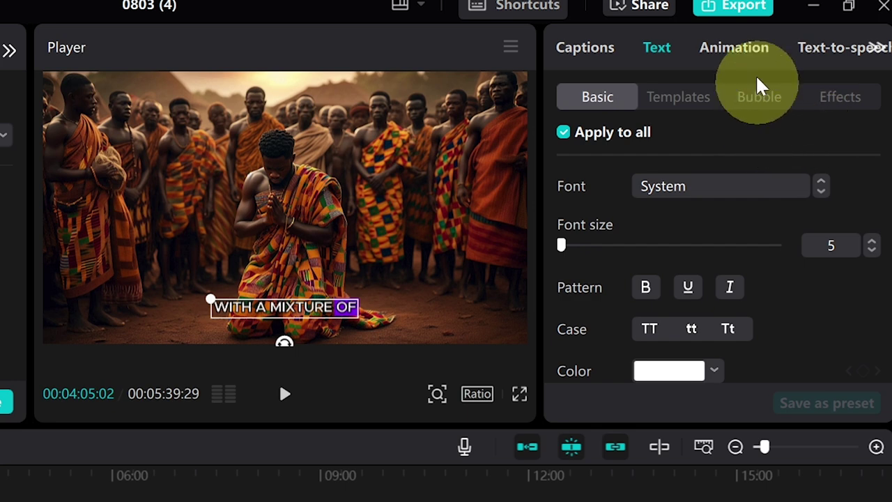
# - Try Word…Tilt, switch back to Bord…up II, and replay the video from the start
pyautogui.click(752, 48)
pyautogui.click(840, 103)
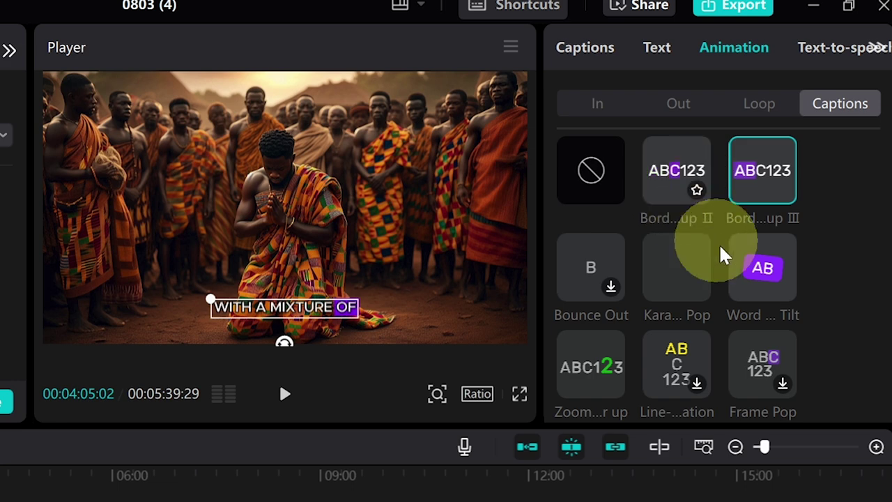
pyautogui.click(749, 269)
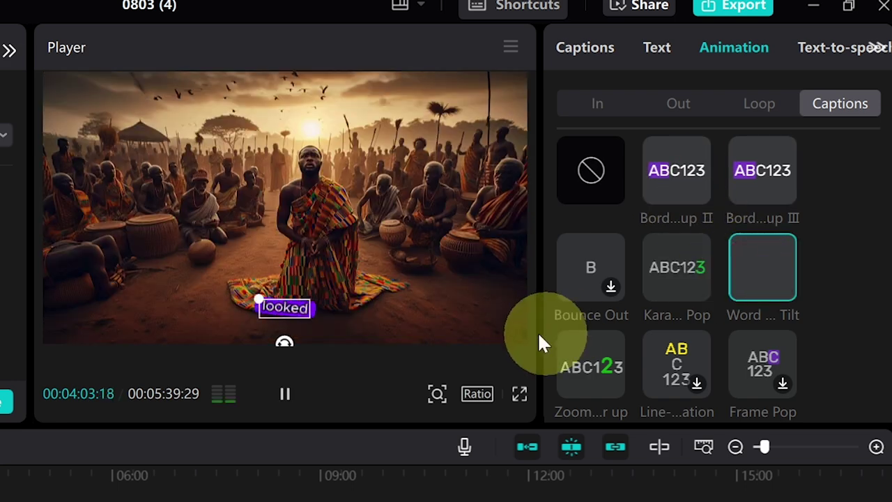
pyautogui.scroll(-5, 831, 281)
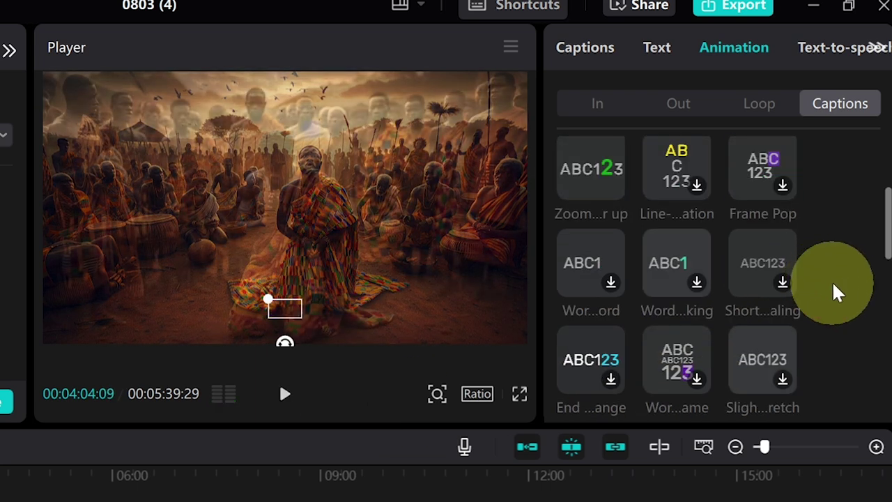
pyautogui.scroll(5, 840, 281)
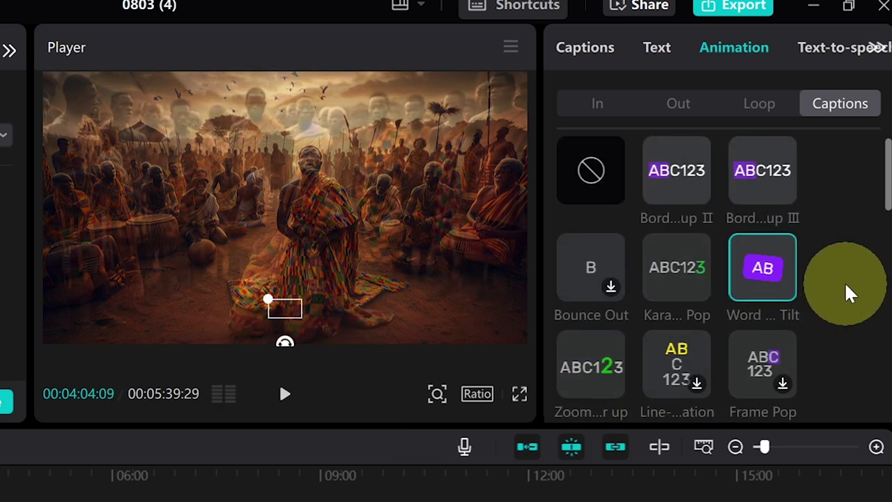
pyautogui.click(693, 174)
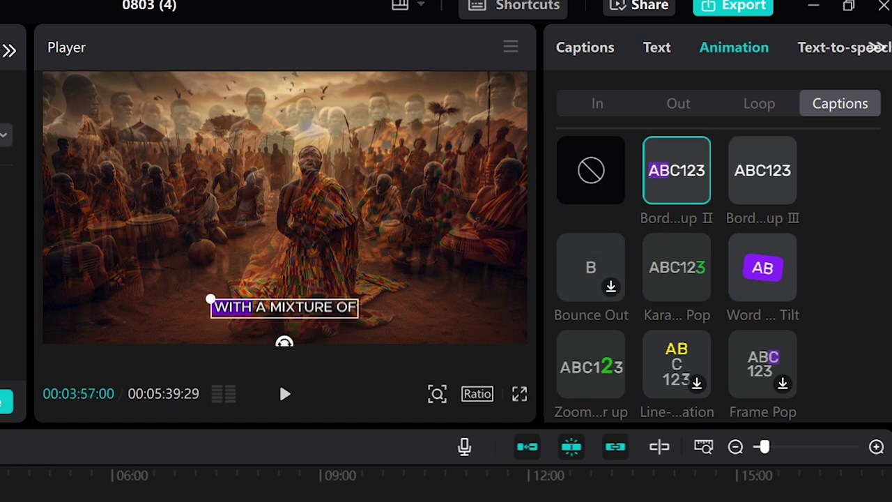
pyautogui.press('Home')
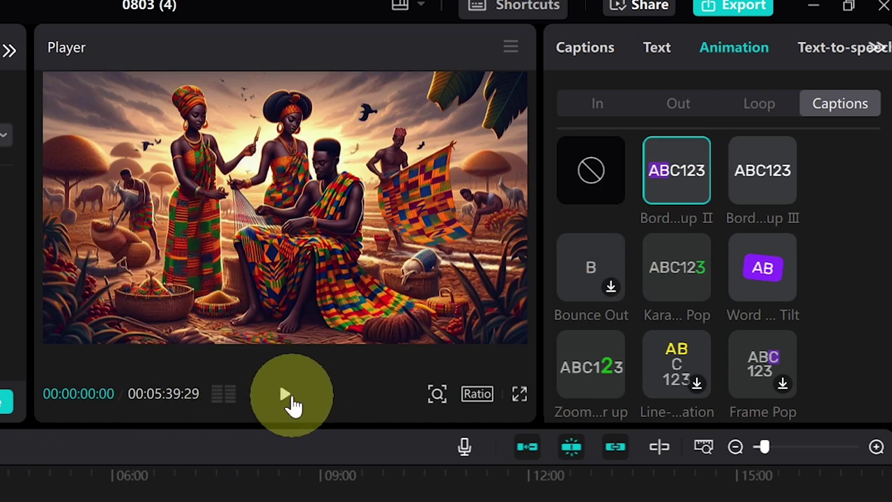
pyautogui.click(286, 395)
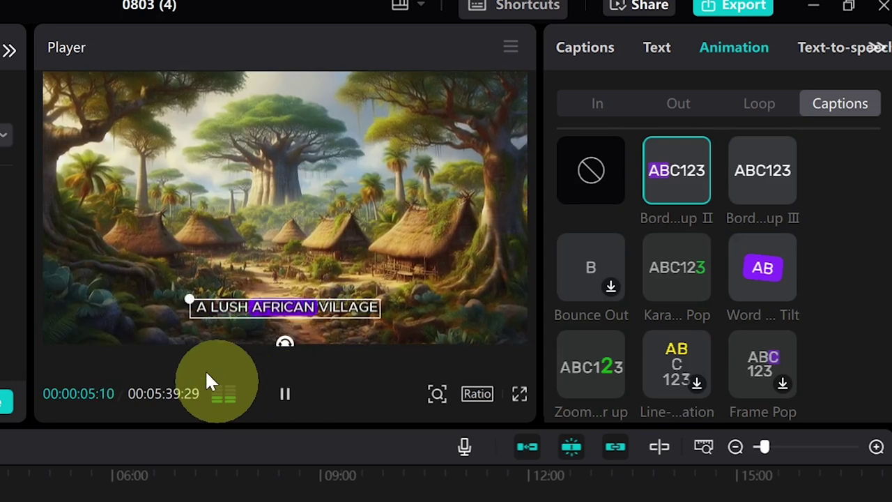
# - Select the clip and play the preview to about 00:00:13 to check the highlighted captions
pyautogui.click(50, 299)
pyautogui.click(285, 394)
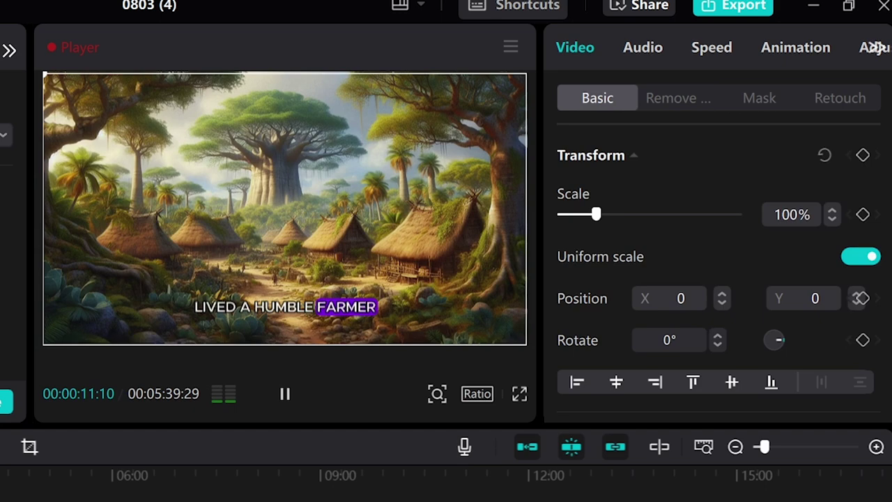
pyautogui.click(285, 396)
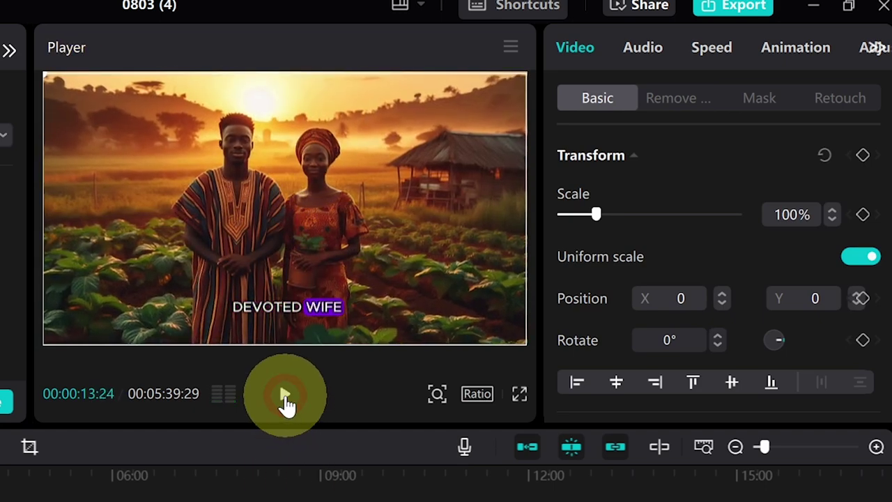